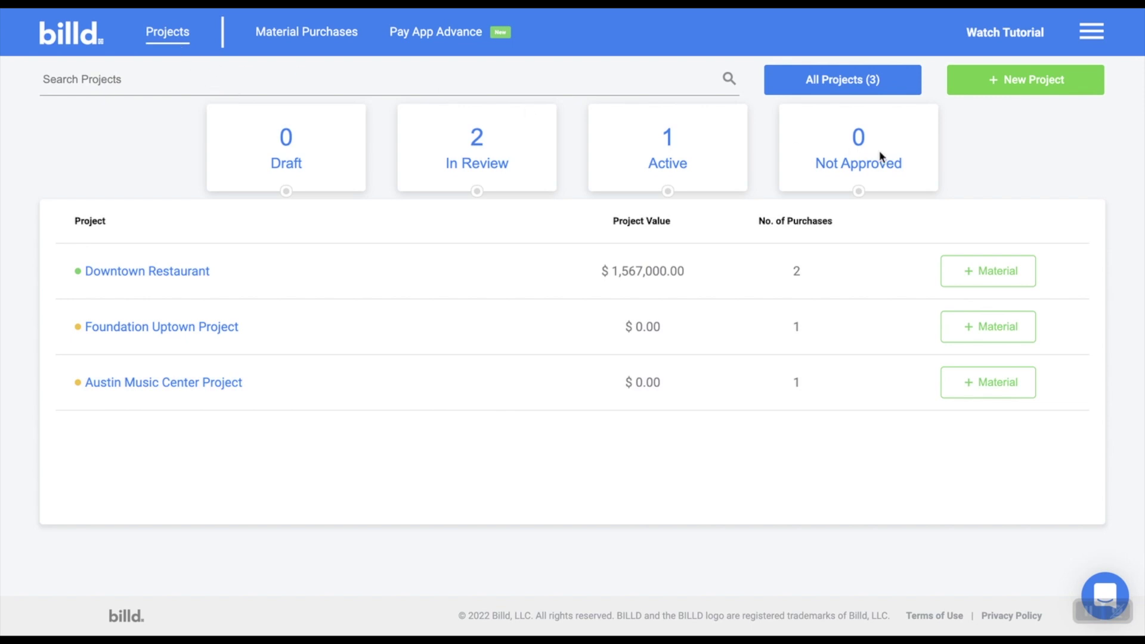
Preview the + New Project form for creating a new project.
{"action": "left_click", "coordinate": [1021, 83]}
{"action": "left_click", "coordinate": [154, 275]}
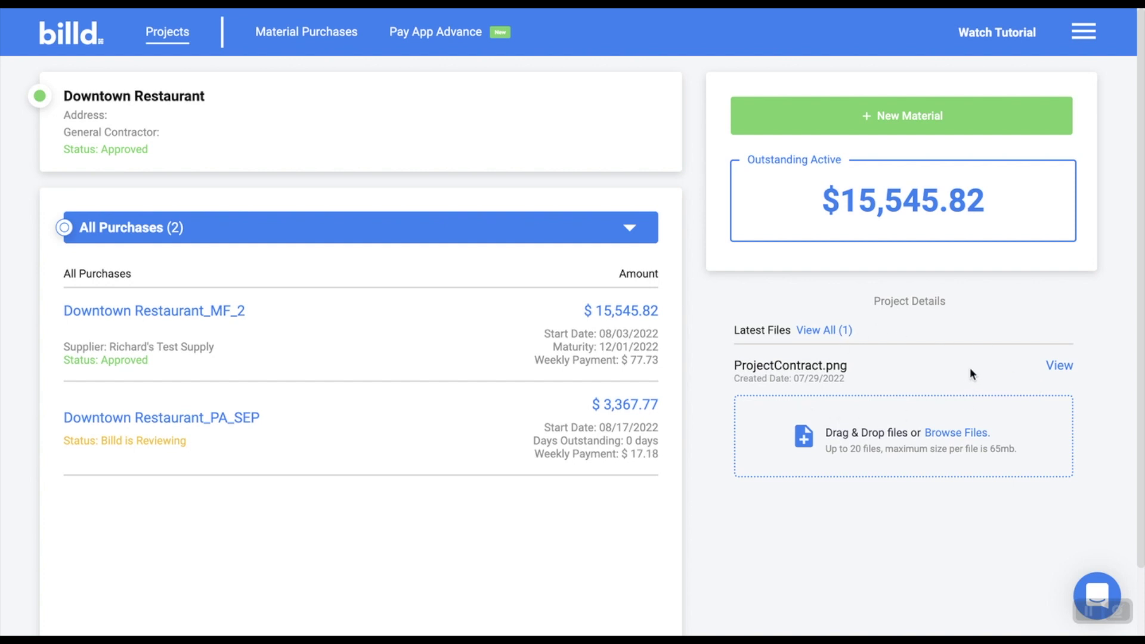
{"action": "left_click", "coordinate": [189, 315]}
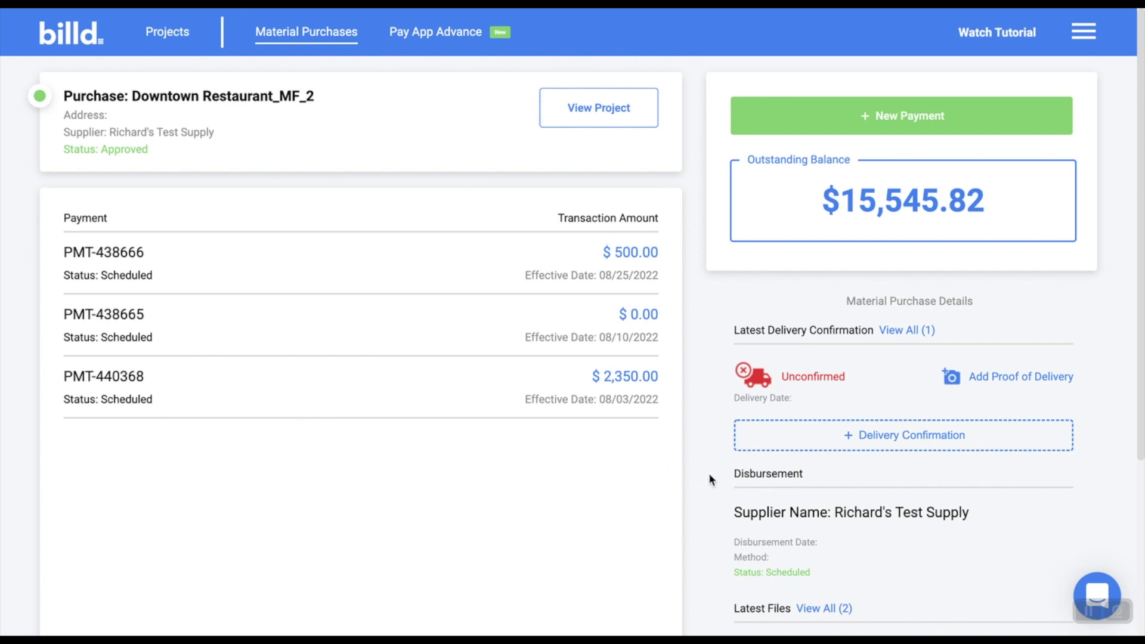
{"action": "scroll", "coordinate": [711, 477], "scroll_direction": "down", "scroll_amount": 2}
{"action": "scroll", "coordinate": [711, 480], "scroll_direction": "down", "scroll_amount": 2}
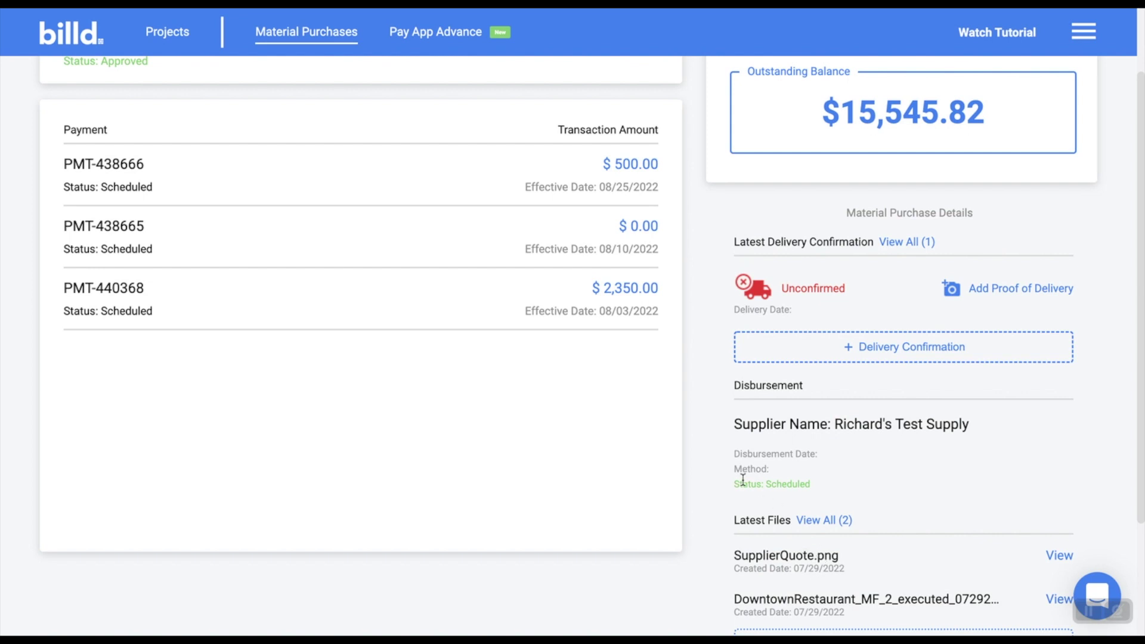
{"action": "scroll", "coordinate": [743, 480], "scroll_direction": "up", "scroll_amount": 3}
Return to the Downtown Restaurant project and view its Downtown Restaurant_PA_SEP pay app.
{"action": "left_click", "coordinate": [588, 120]}
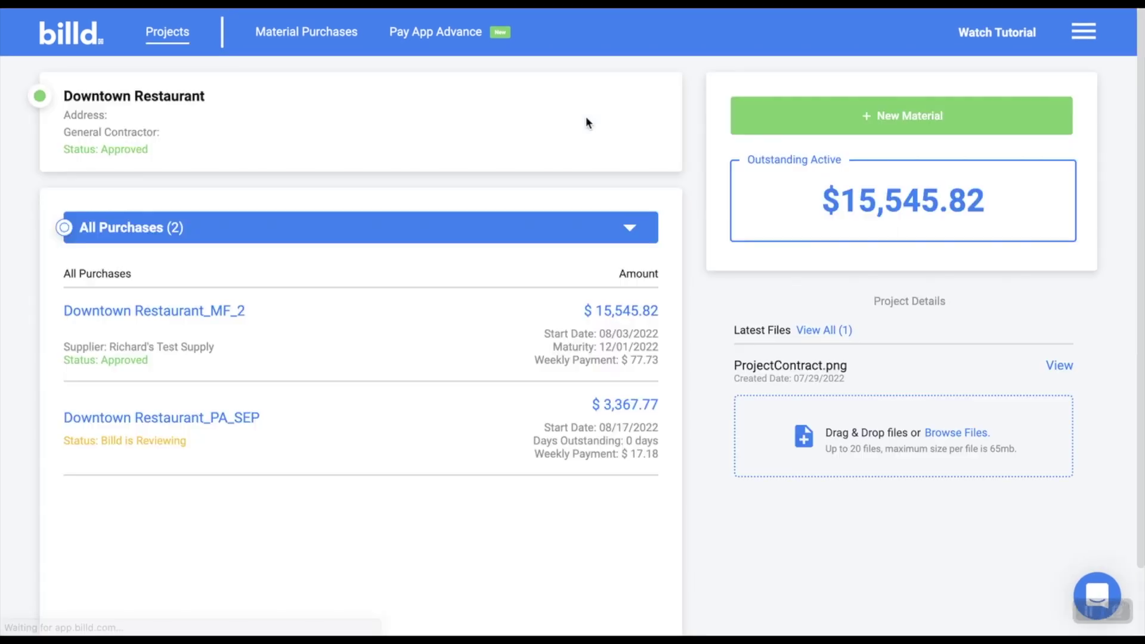
{"action": "left_click", "coordinate": [237, 416]}
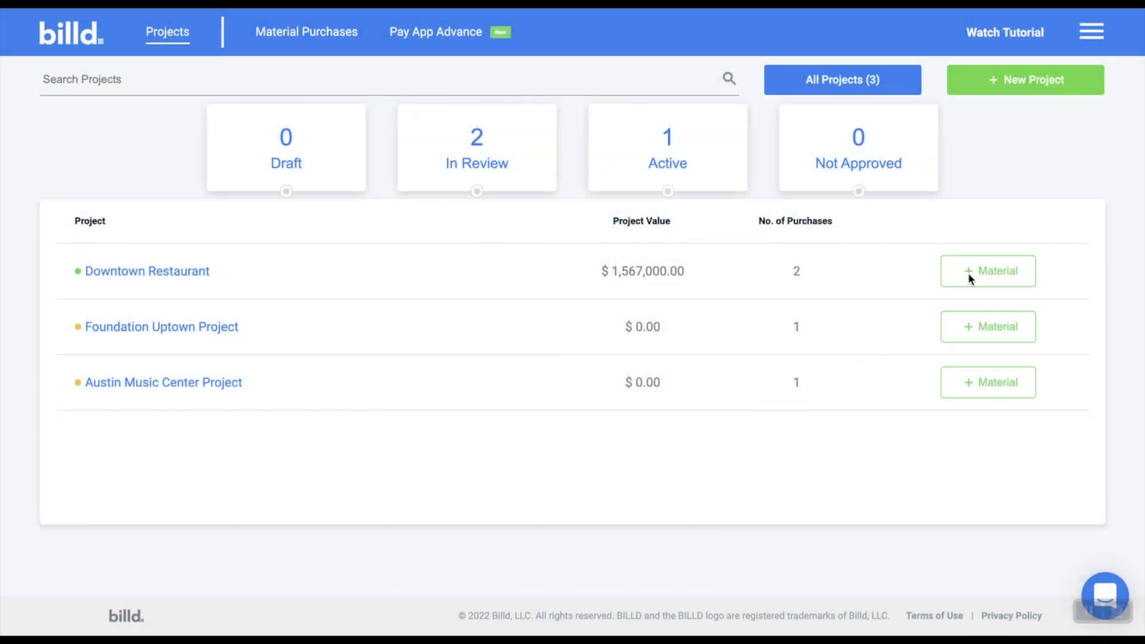
Show Material Purchases and preview the + New Material form, cancelling it unsaved.
{"action": "left_click", "coordinate": [292, 36]}
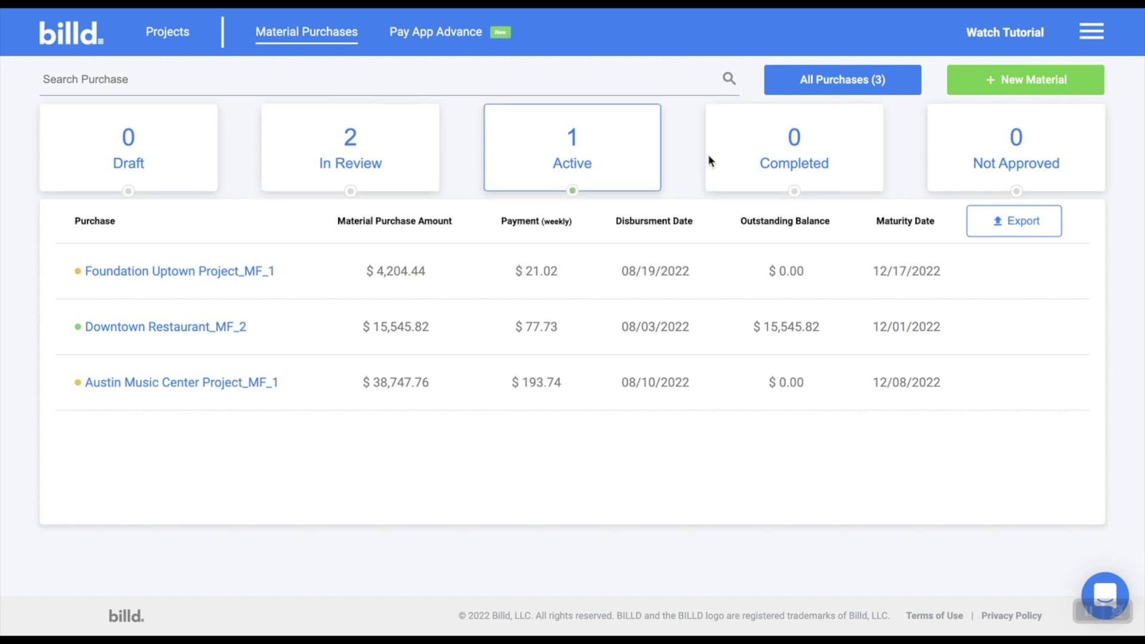
{"action": "left_click", "coordinate": [1057, 90]}
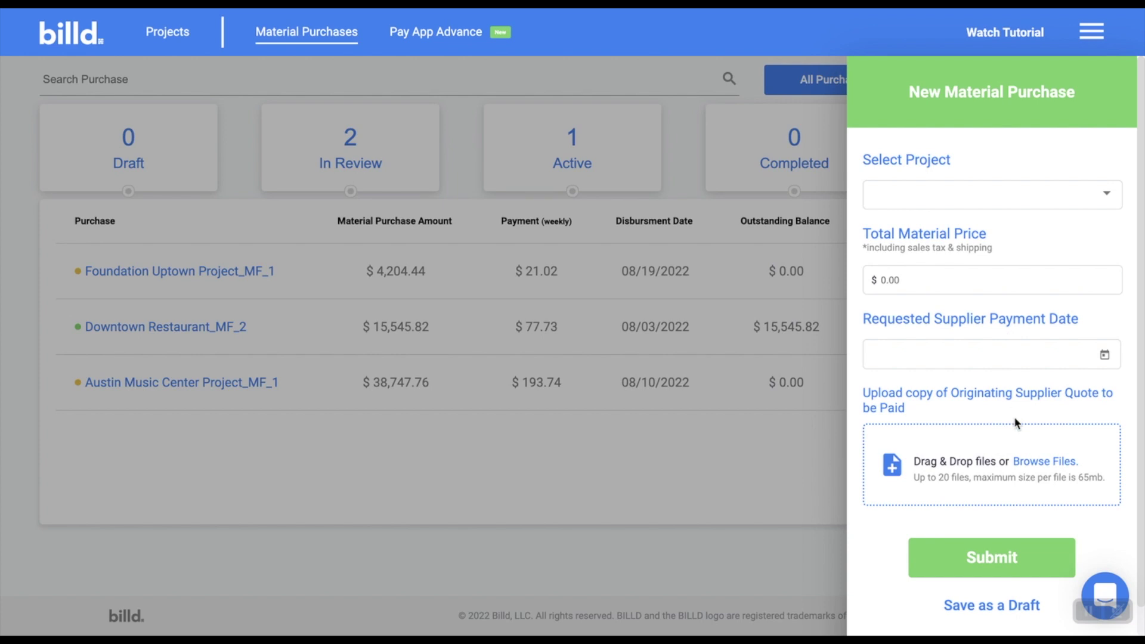
{"action": "scroll", "coordinate": [1013, 477], "scroll_direction": "down", "scroll_amount": 1}
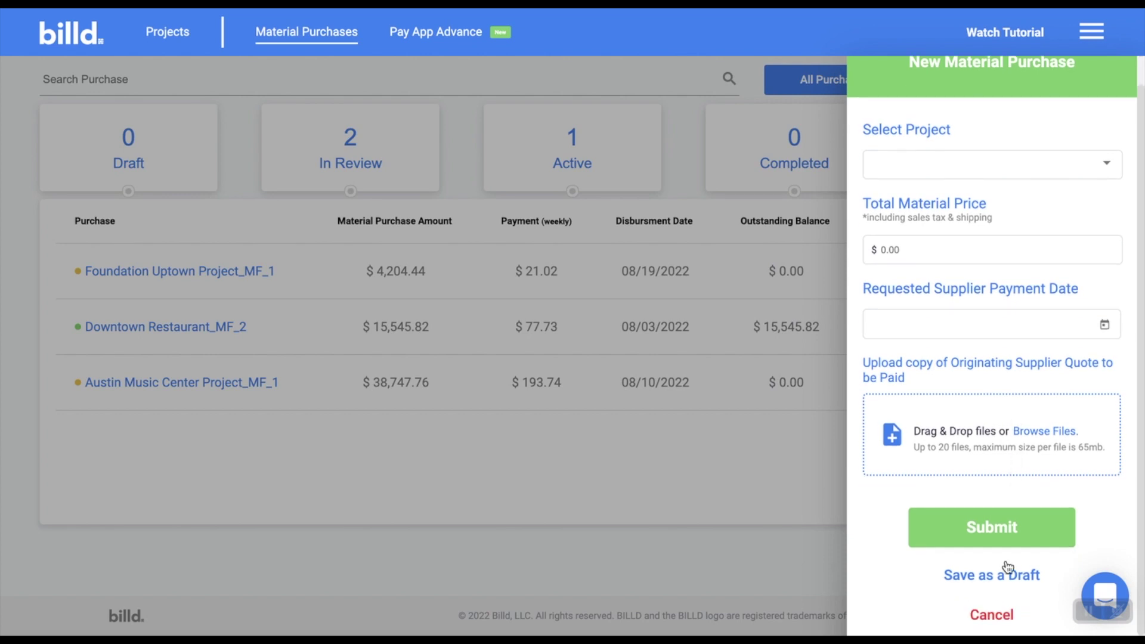
{"action": "left_click", "coordinate": [1007, 614]}
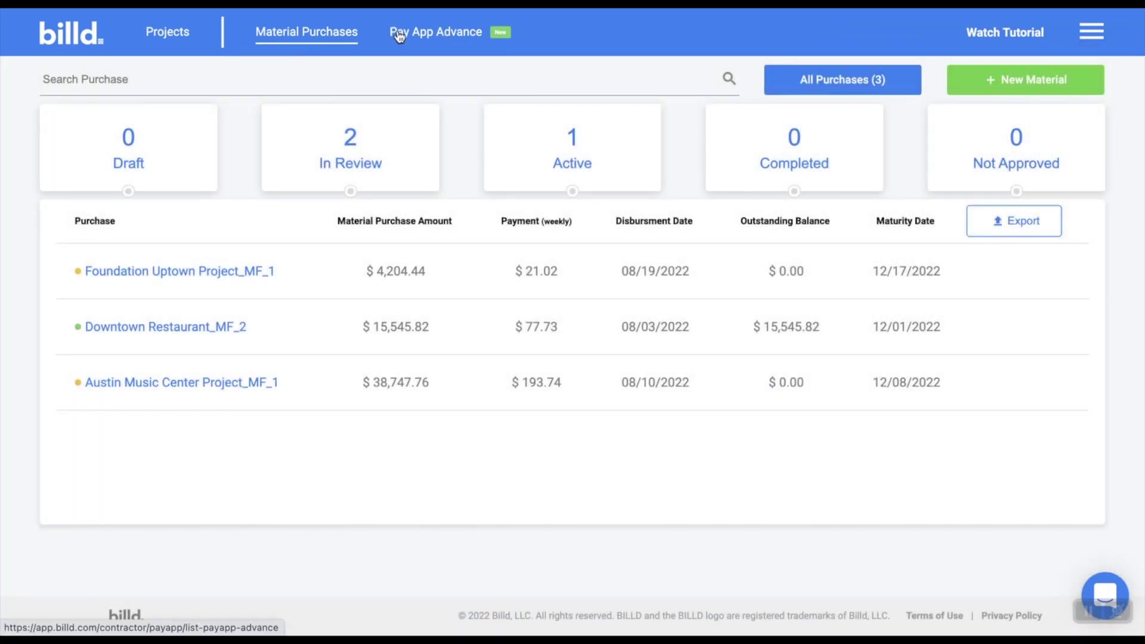
Show Pay App Advance and preview the + New Pay App form, cancelling it unsaved.
{"action": "left_click", "coordinate": [442, 37]}
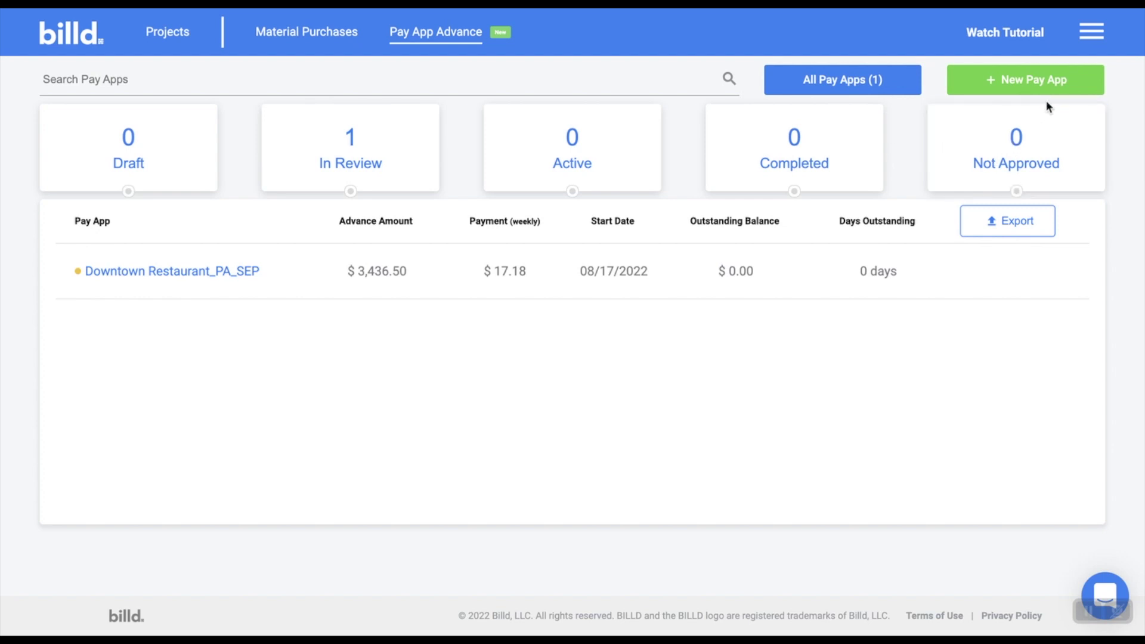
{"action": "left_click", "coordinate": [1041, 80]}
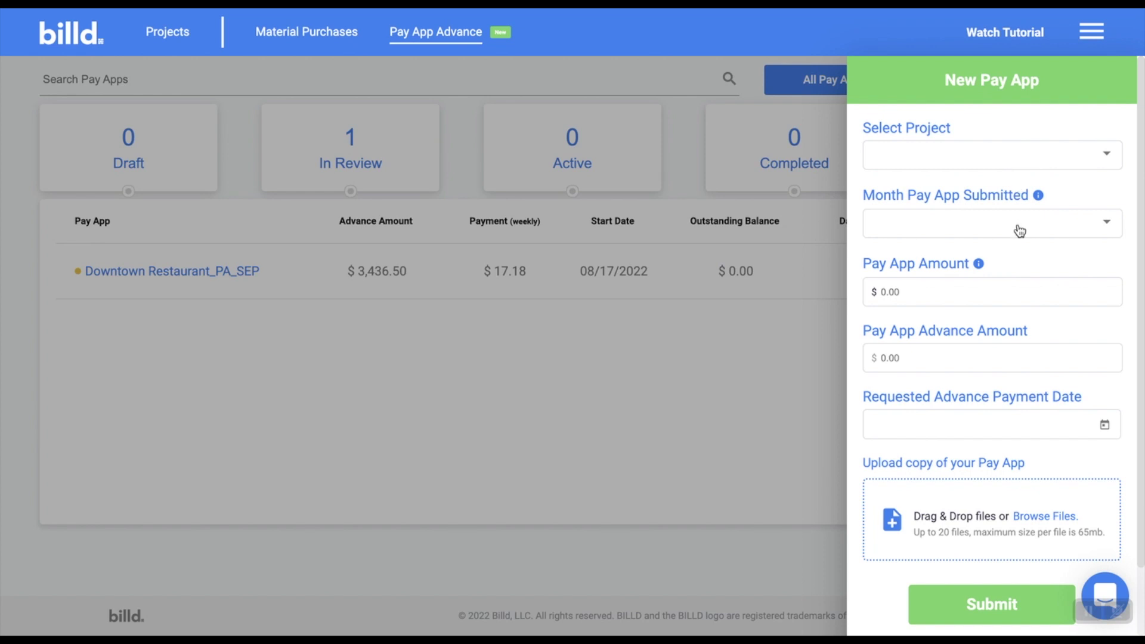
{"action": "scroll", "coordinate": [1000, 427], "scroll_direction": "down", "scroll_amount": 2}
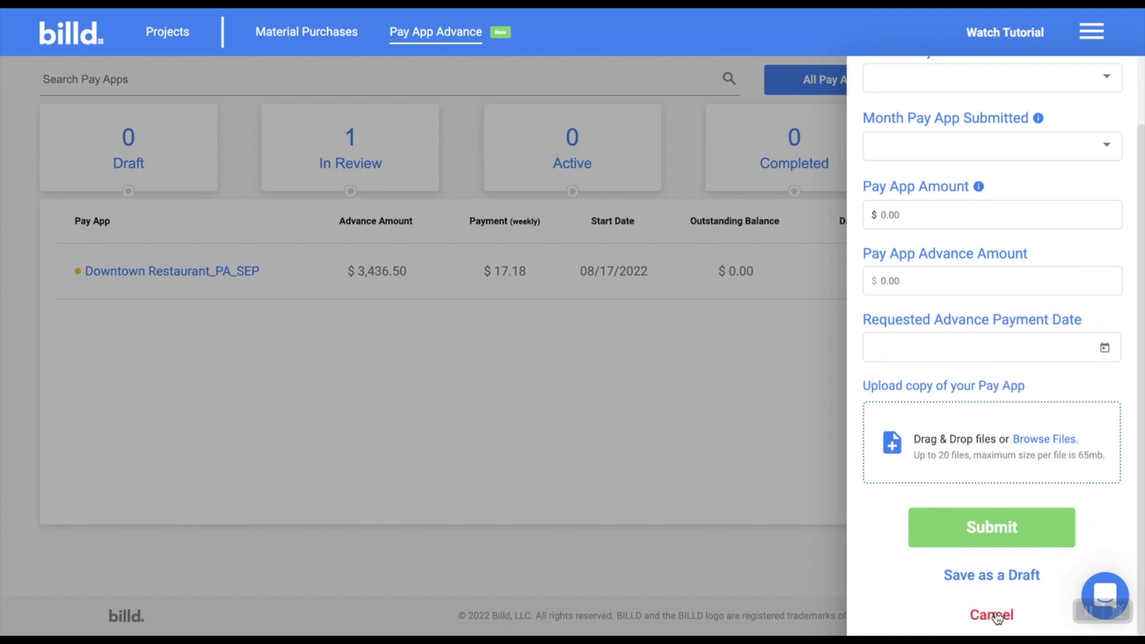
{"action": "left_click", "coordinate": [991, 615]}
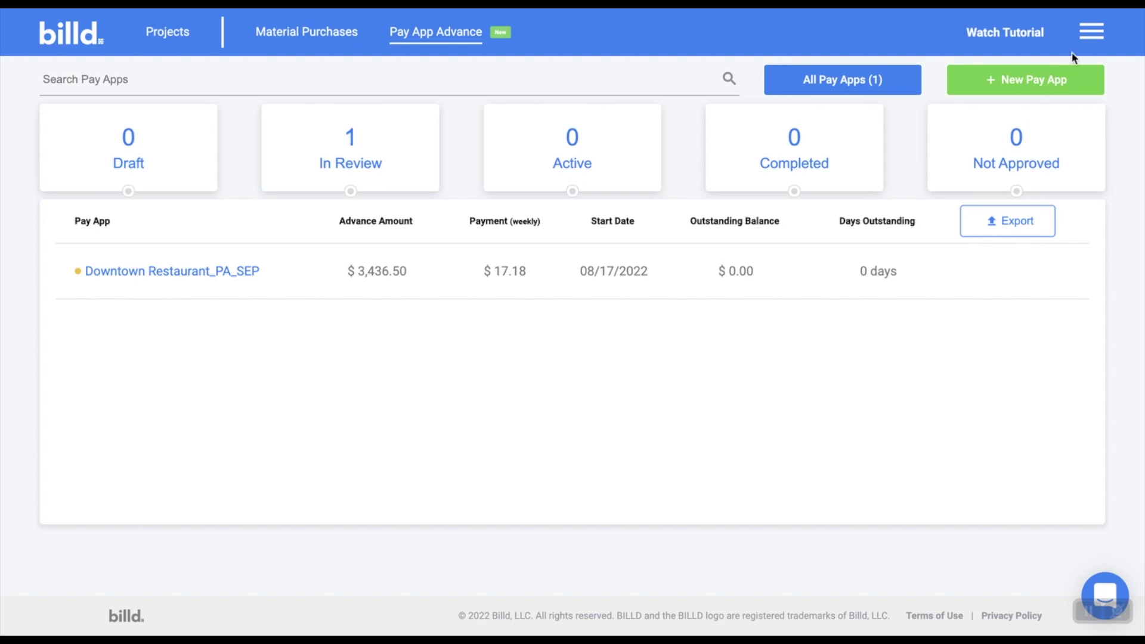
On the Bank page, try adding an account via Instant bank verification, then close Plaid.
{"action": "left_click", "coordinate": [1092, 34]}
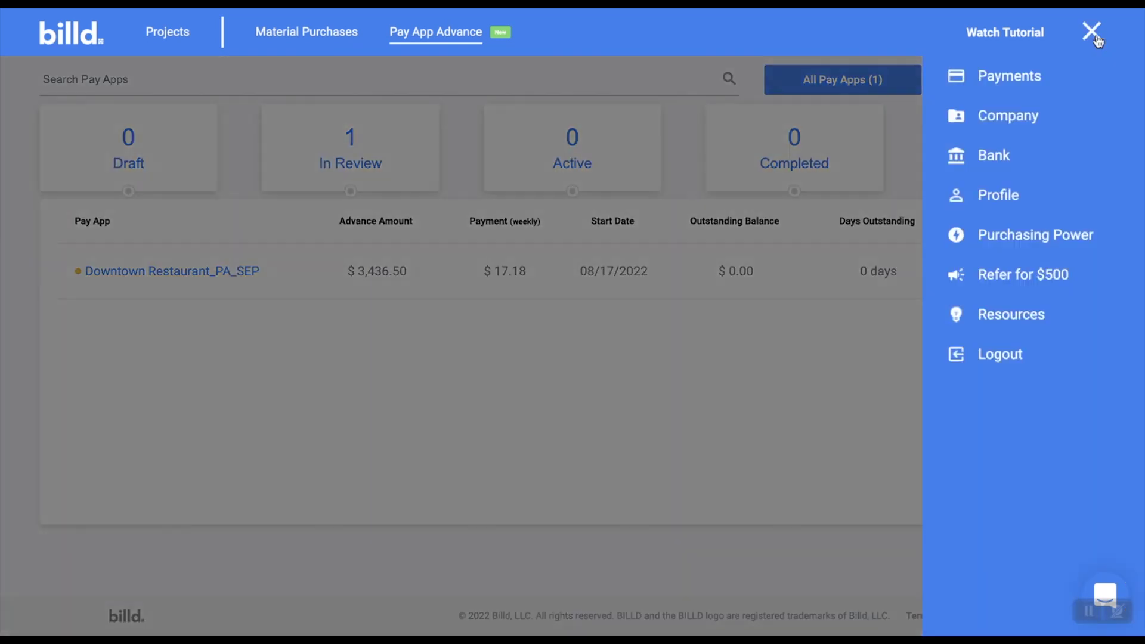
{"action": "left_click", "coordinate": [994, 157]}
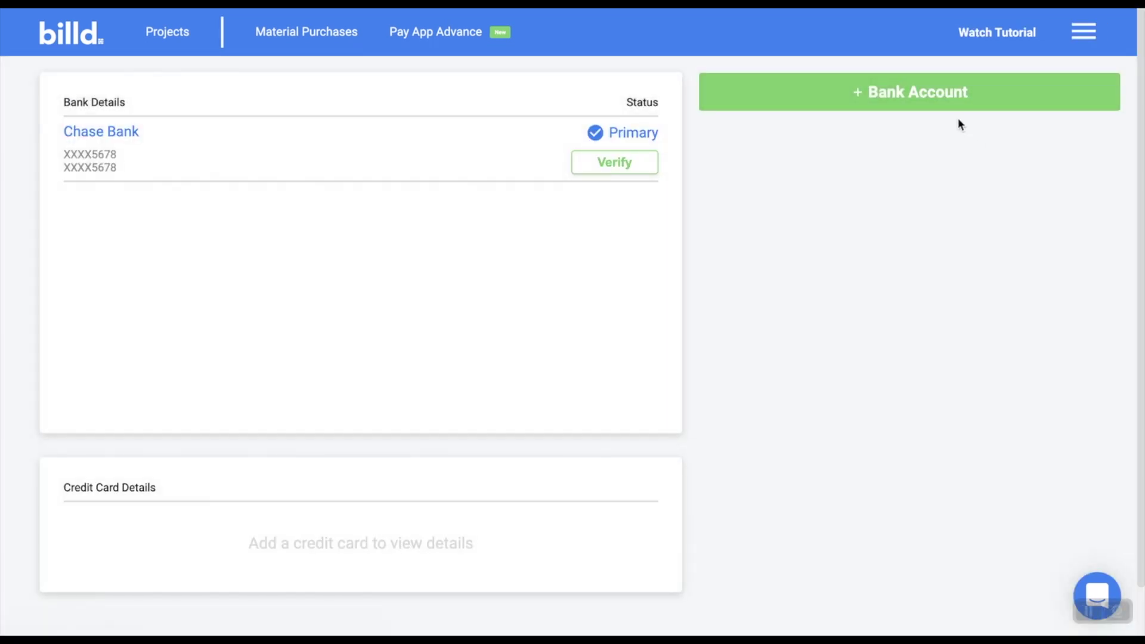
{"action": "left_click", "coordinate": [914, 105]}
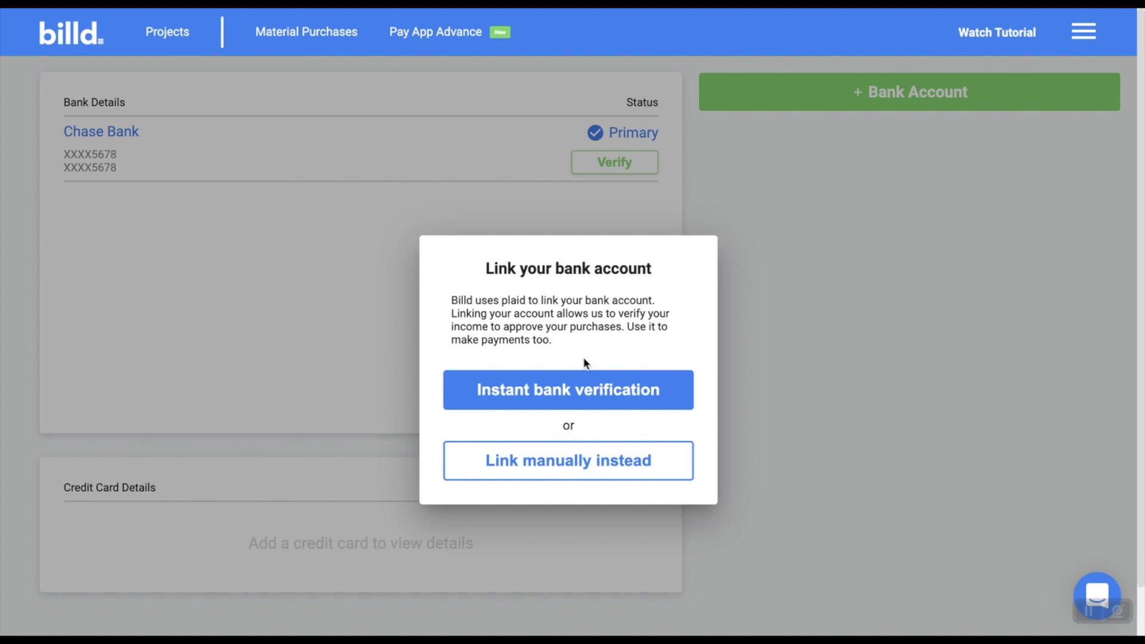
{"action": "left_click", "coordinate": [583, 393]}
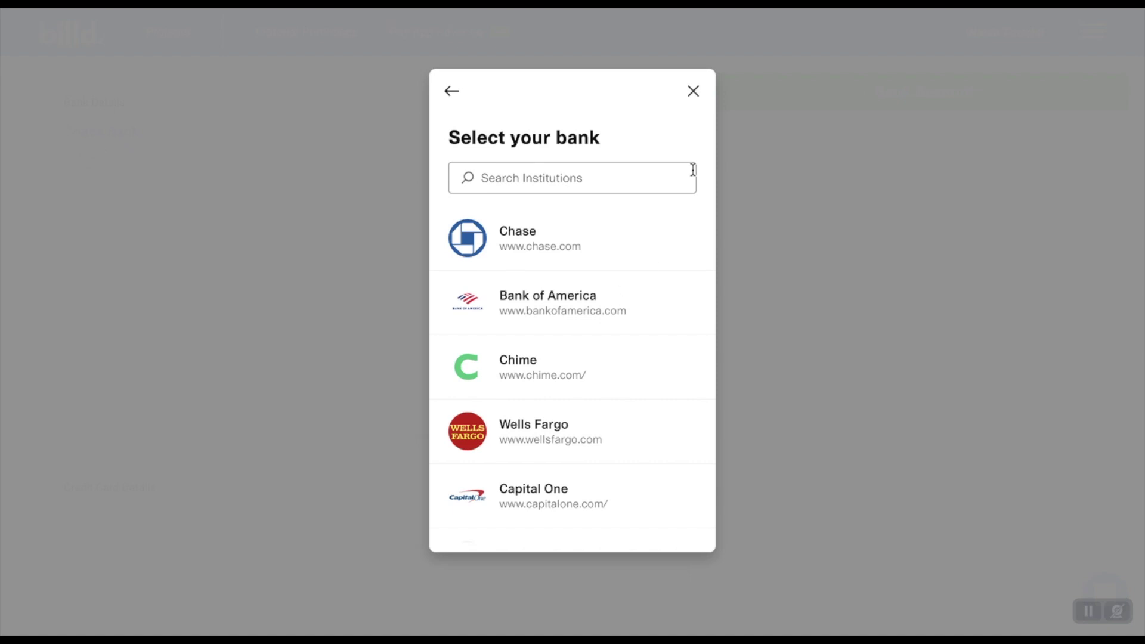
{"action": "left_click", "coordinate": [692, 91]}
{"action": "left_click", "coordinate": [809, 92]}
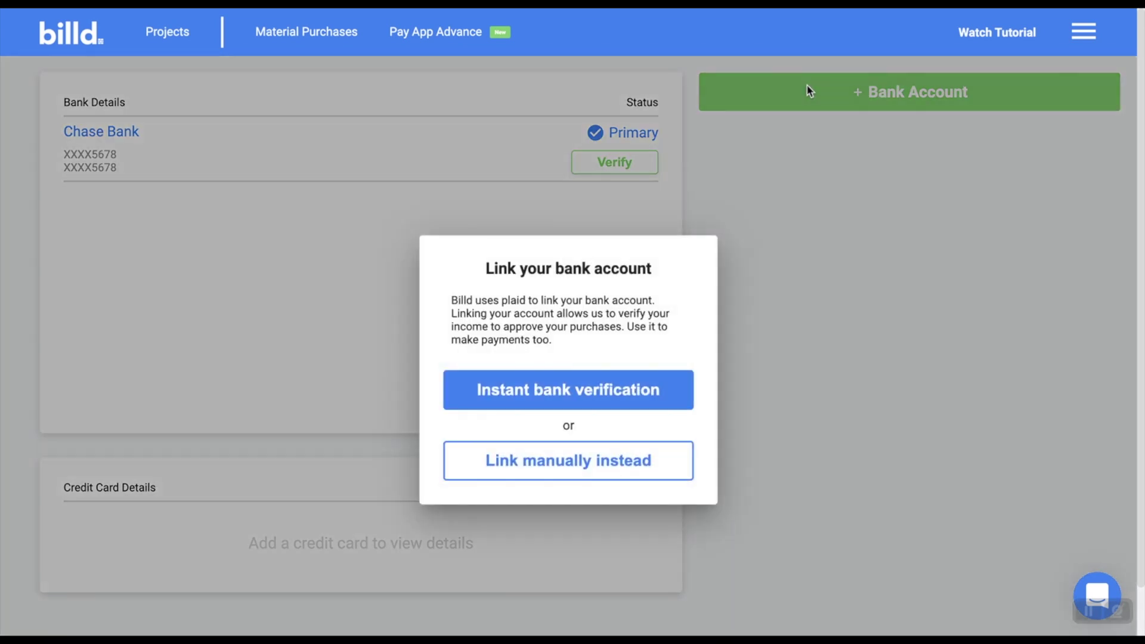
{"action": "left_click", "coordinate": [587, 468]}
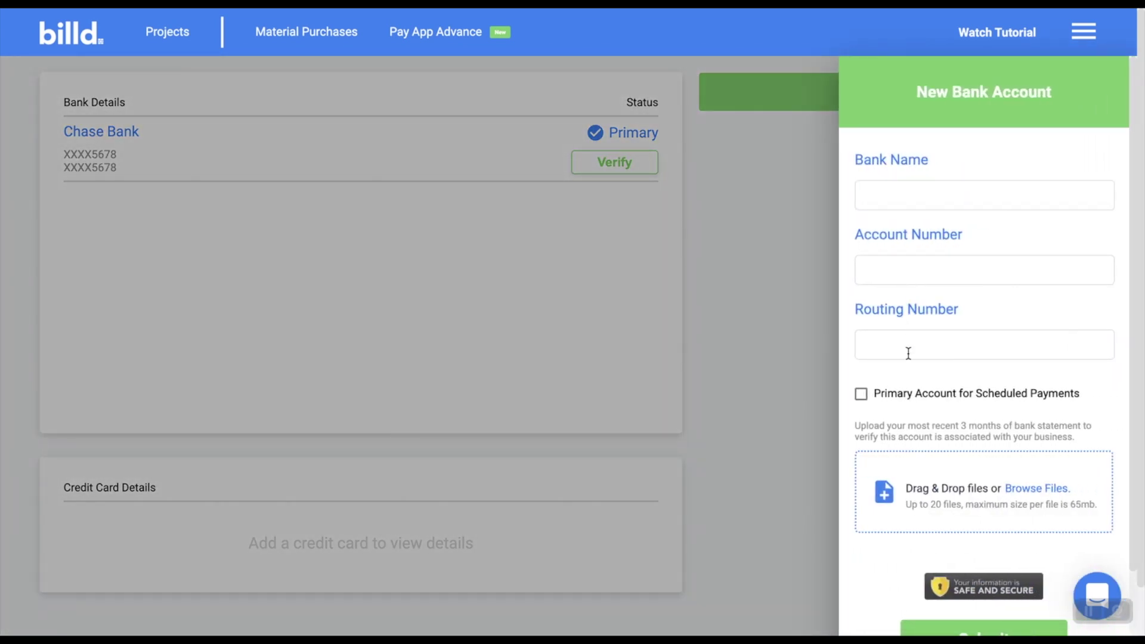
{"action": "left_click", "coordinate": [786, 355]}
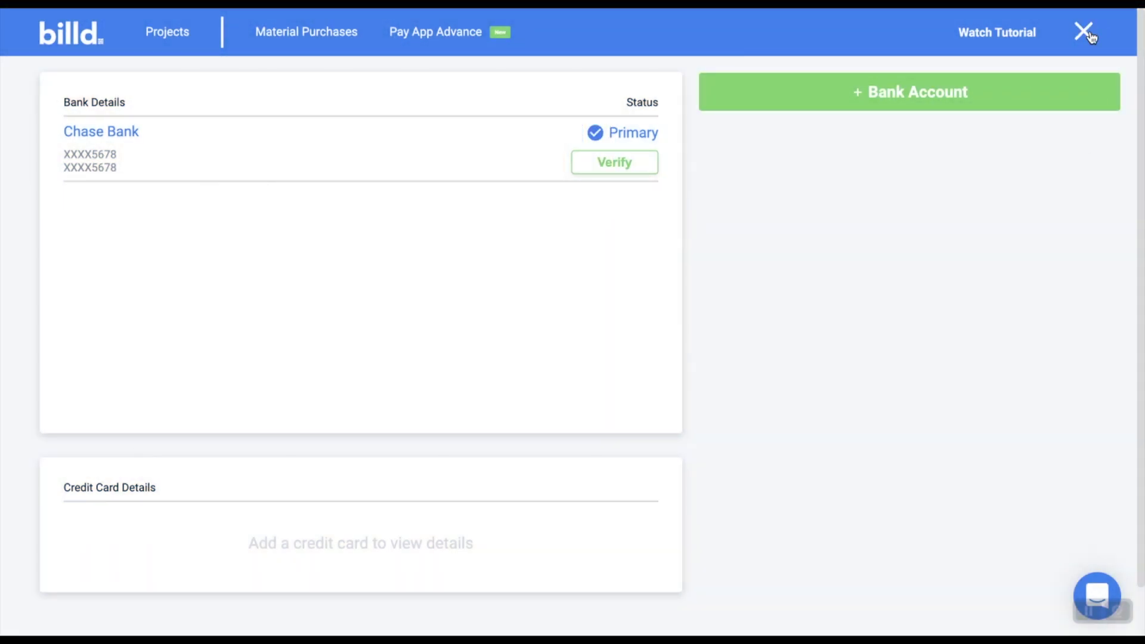
{"action": "left_click", "coordinate": [1086, 32]}
Go to Payments to see the $15,545.82 balance and August 2022 payment history.
{"action": "left_click", "coordinate": [1017, 78]}
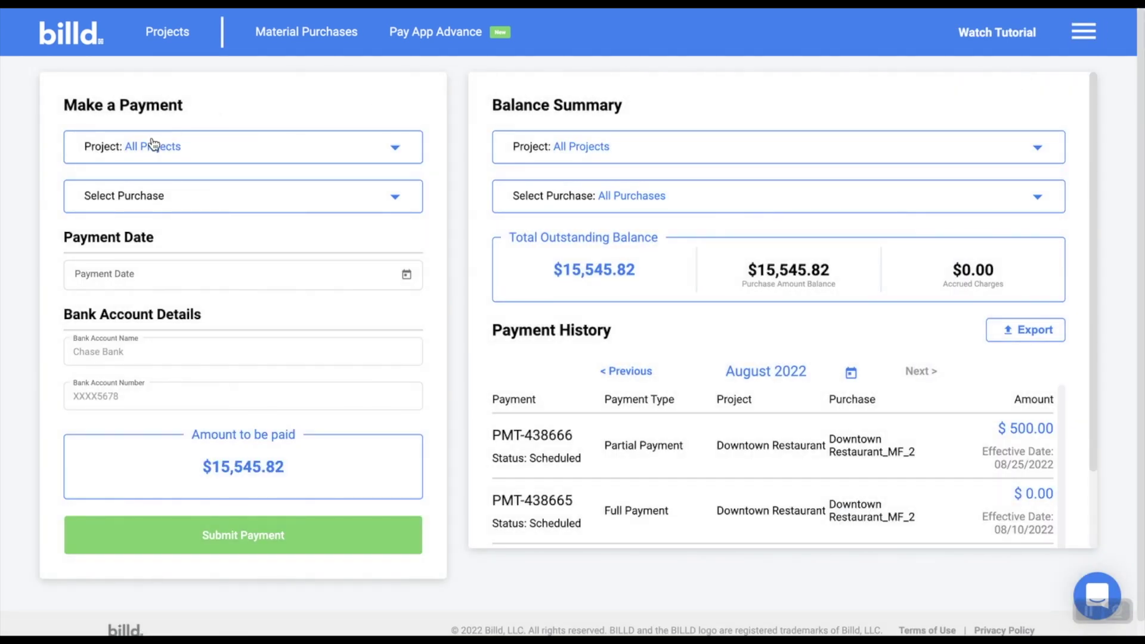